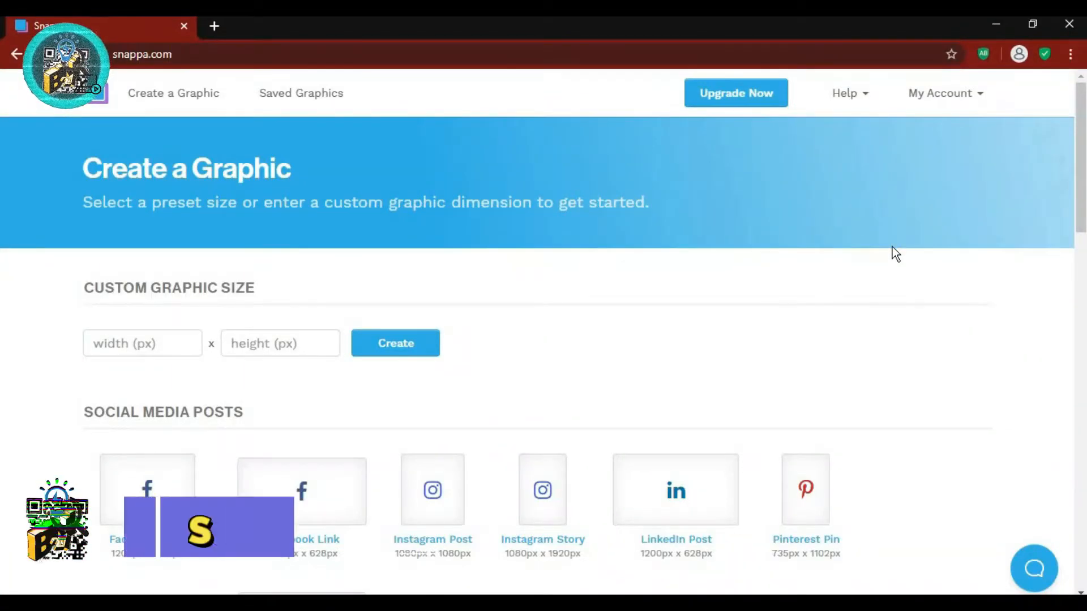
- Scroll to the Headers, Banners and Profile Pages presets and choose YouTube Channel Art (2560×1440)
scroll(893, 243, down, 8)
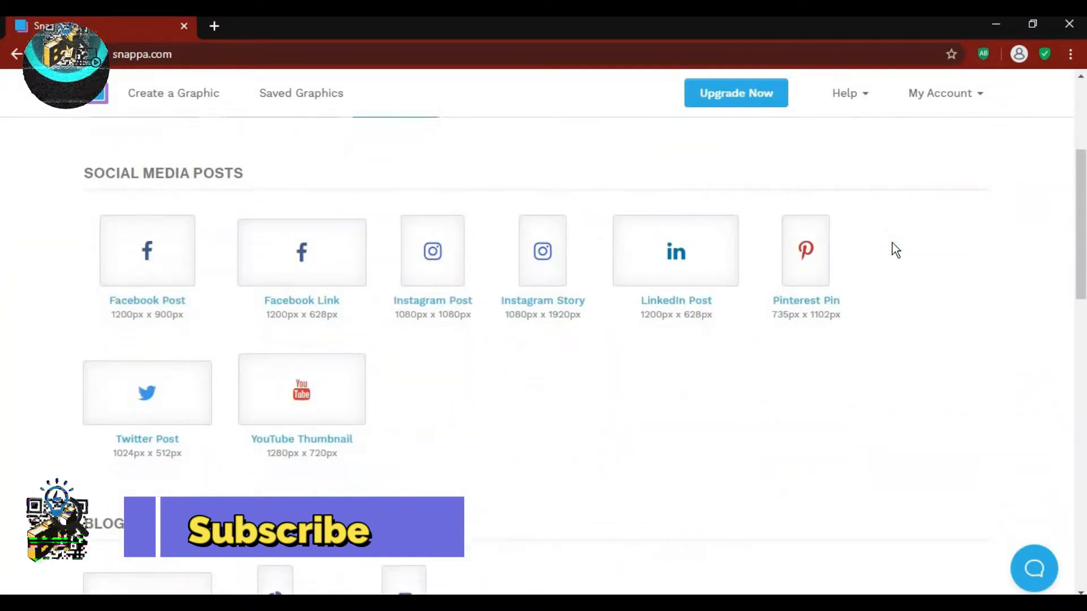
scroll(893, 243, down, 10)
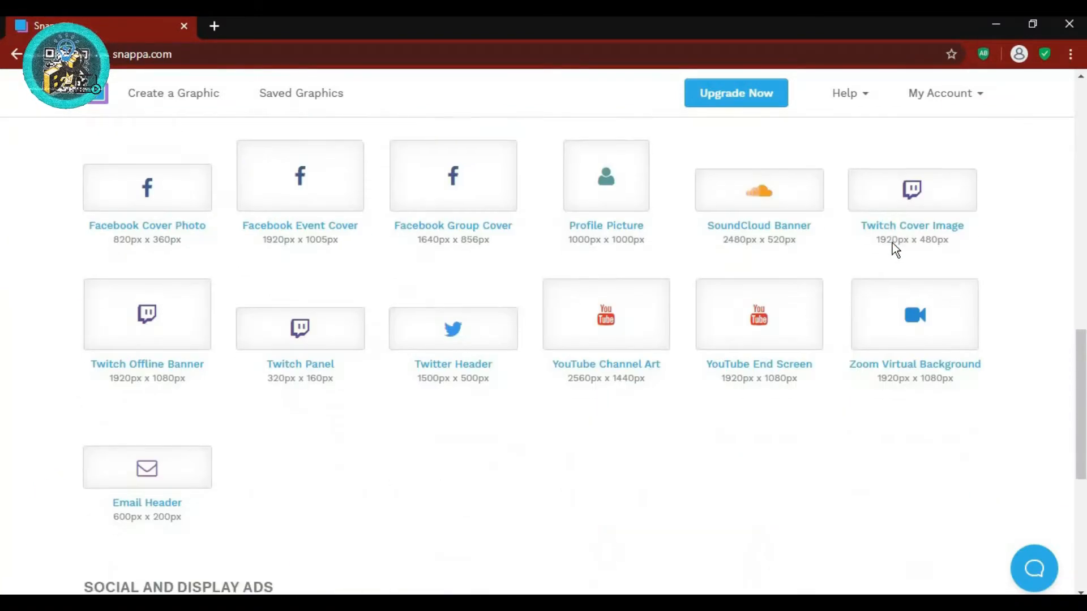
scroll(871, 310, down, 4)
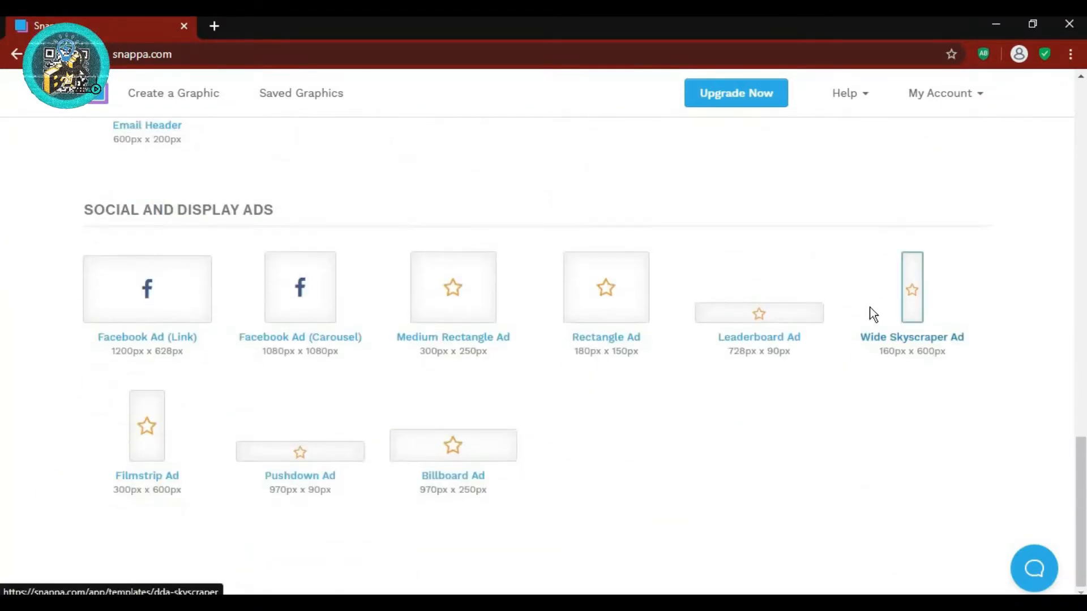
scroll(871, 313, up, 15)
scroll(872, 316, up, 5)
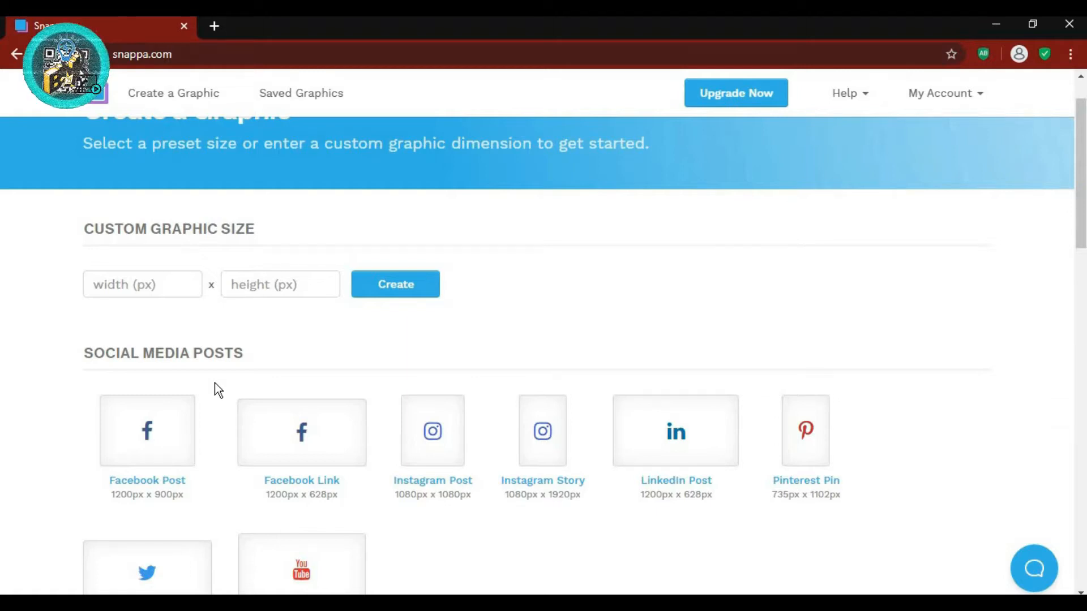
scroll(215, 383, down, 1)
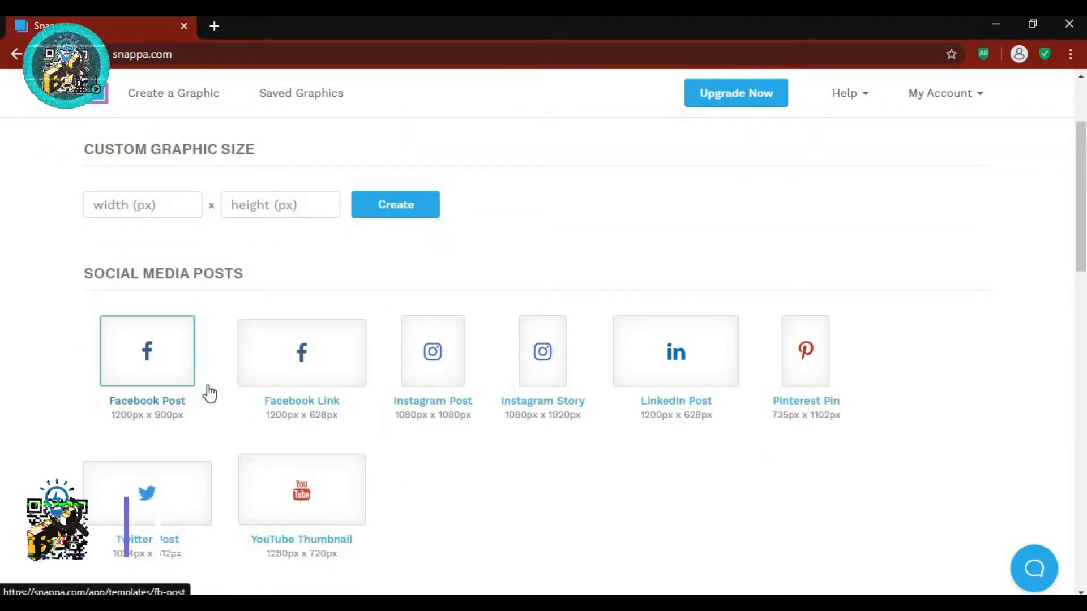
scroll(246, 430, down, 2)
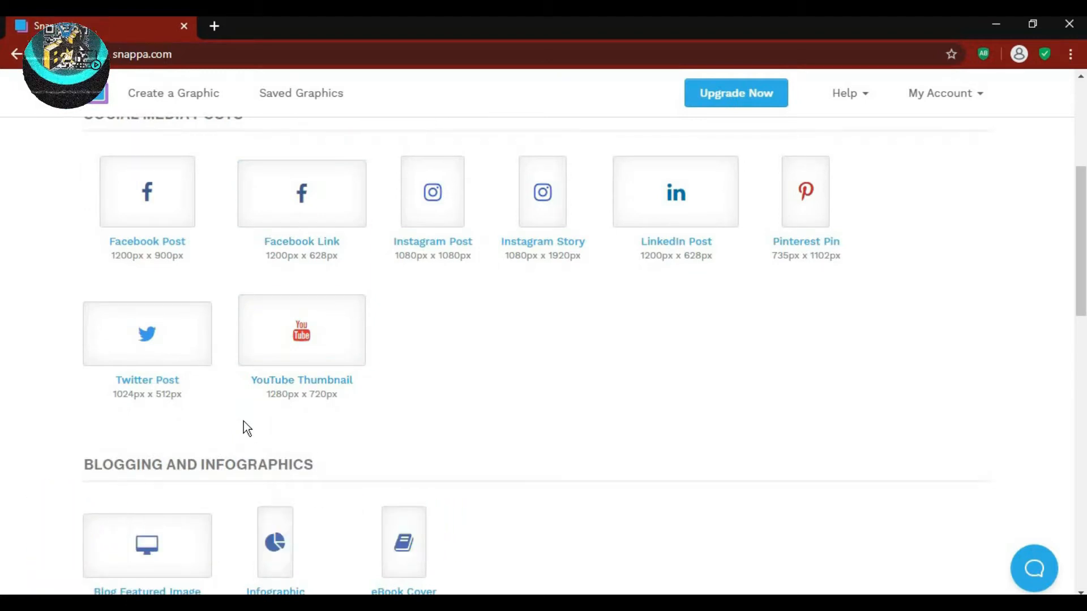
scroll(244, 421, down, 1)
scroll(247, 428, down, 5)
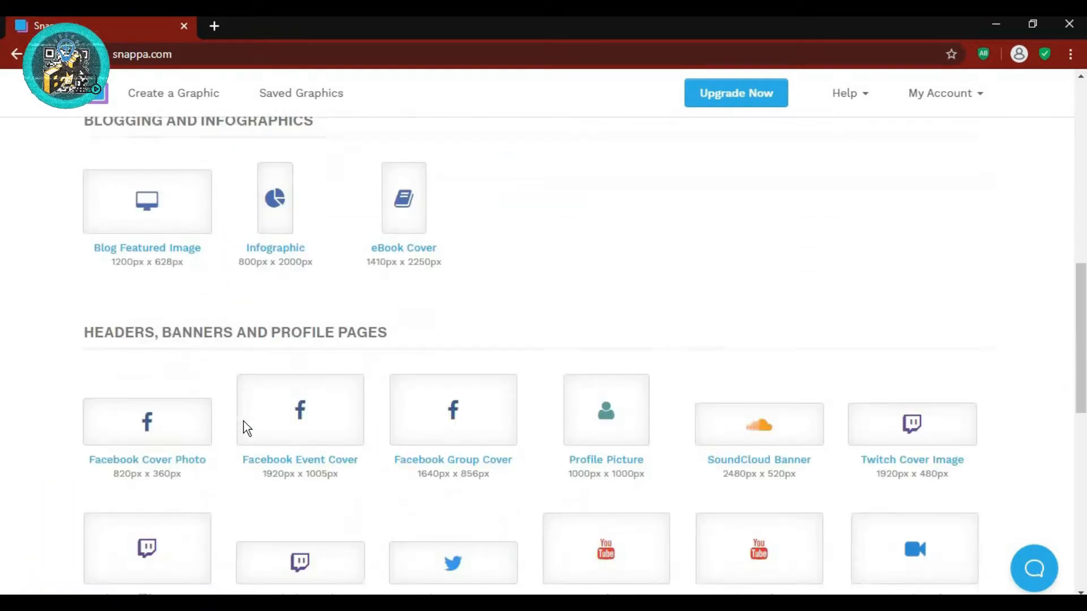
scroll(245, 431, down, 2)
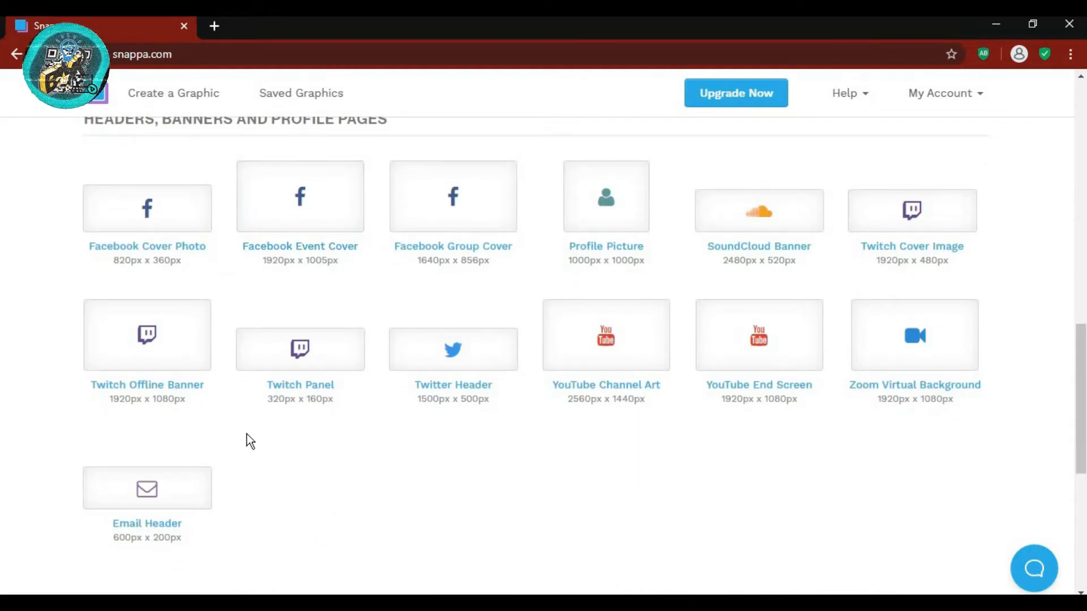
scroll(247, 440, down, 1)
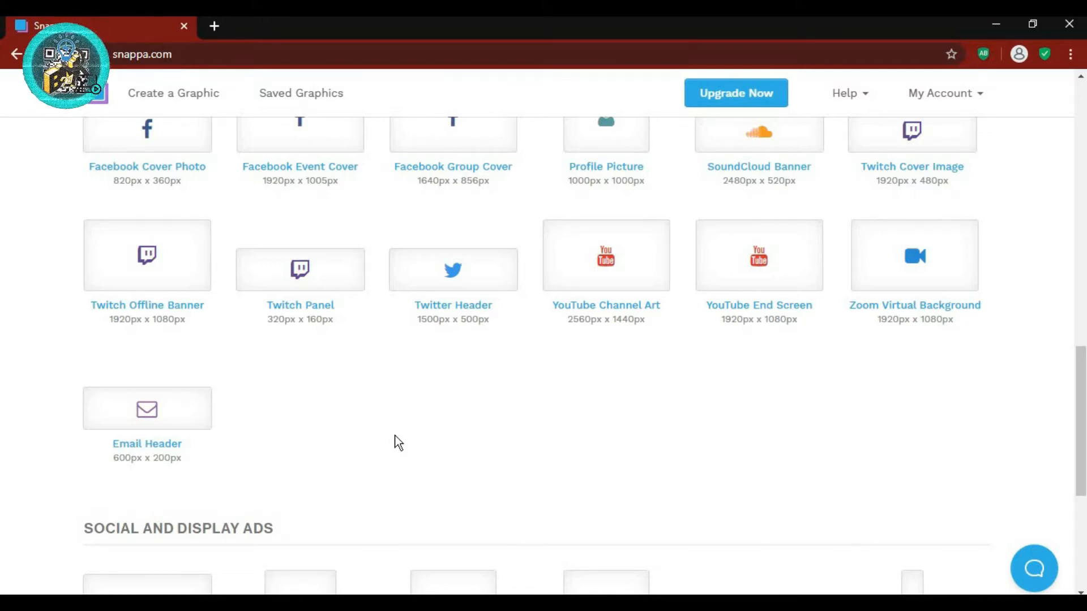
click(651, 320)
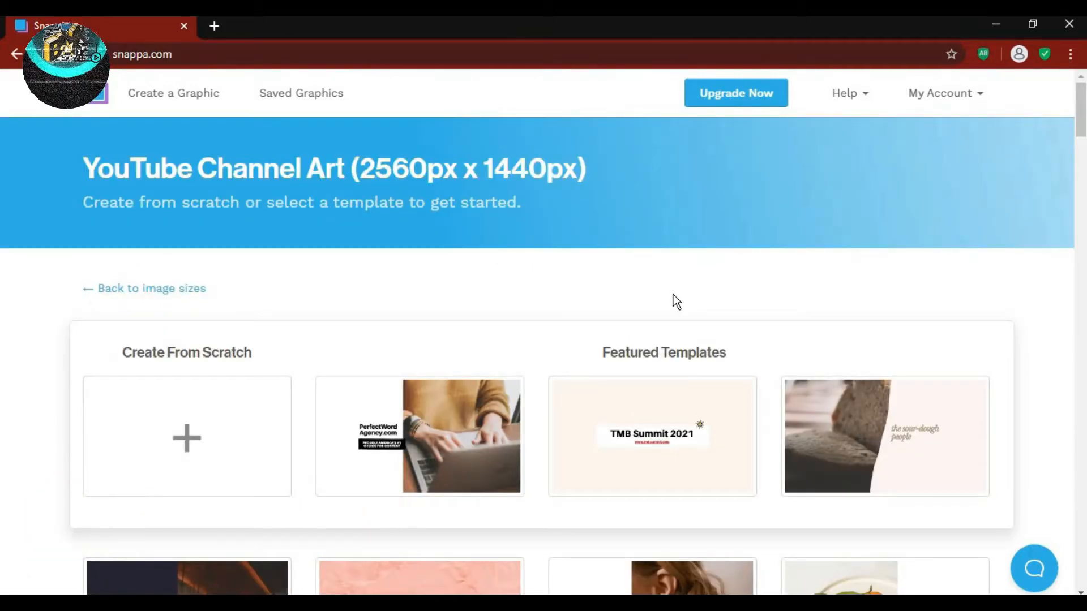
scroll(672, 301, down, 10)
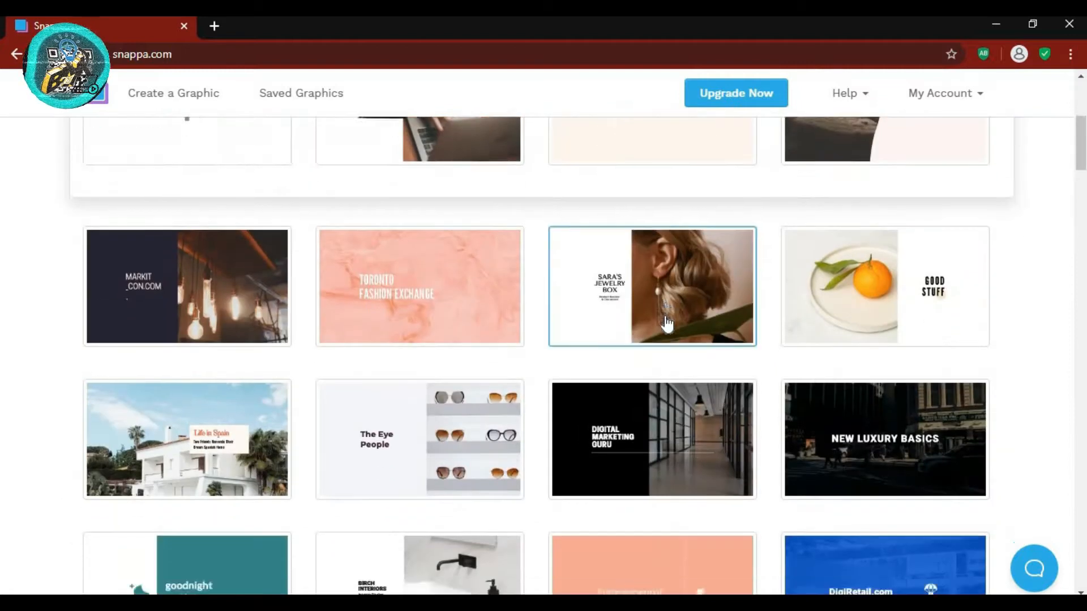
scroll(667, 324, down, 20)
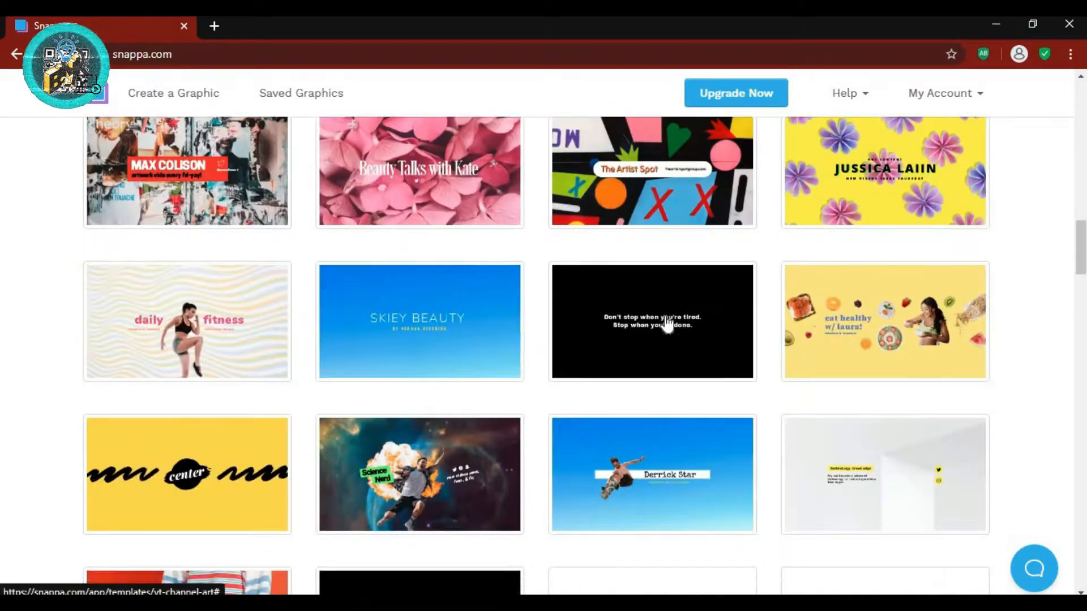
scroll(667, 324, down, 7)
scroll(667, 323, down, 8)
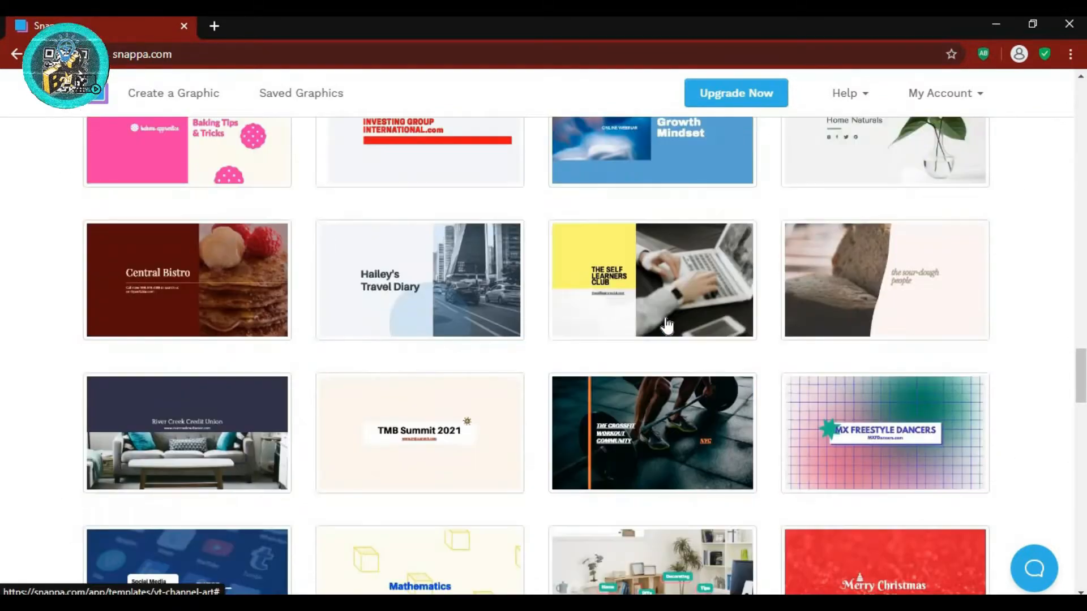
scroll(667, 323, down, 5)
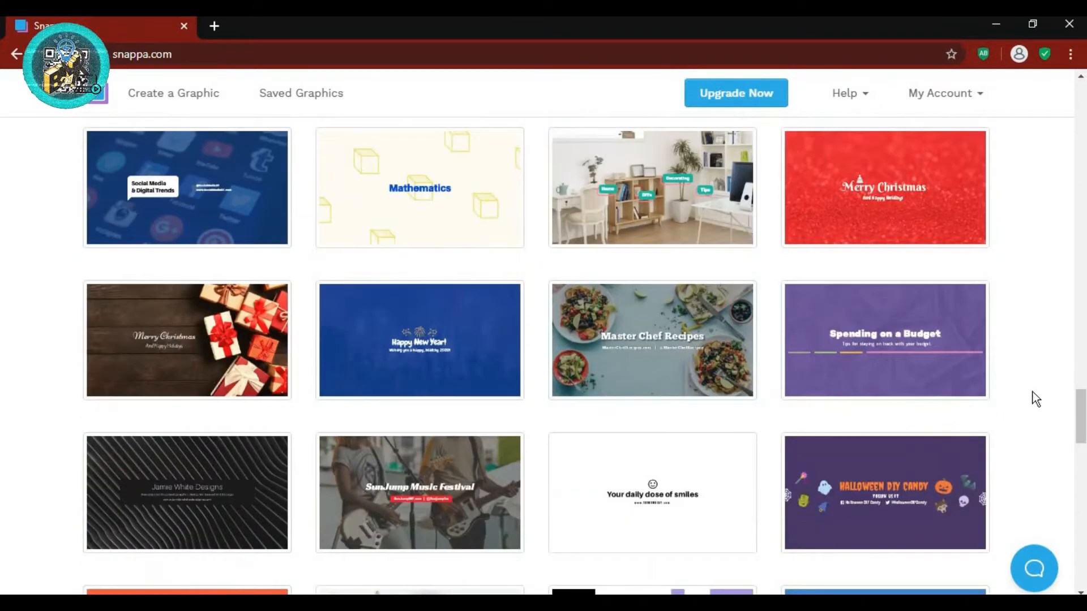
scroll(1031, 392, down, 5)
scroll(1031, 393, down, 10)
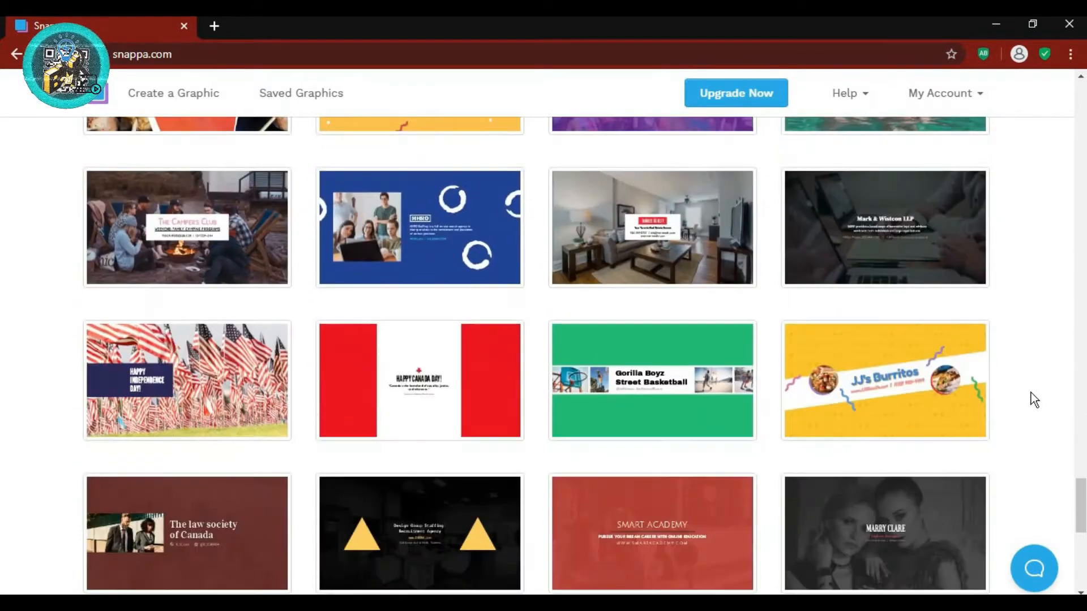
scroll(1031, 400, down, 4)
scroll(1034, 399, up, 20)
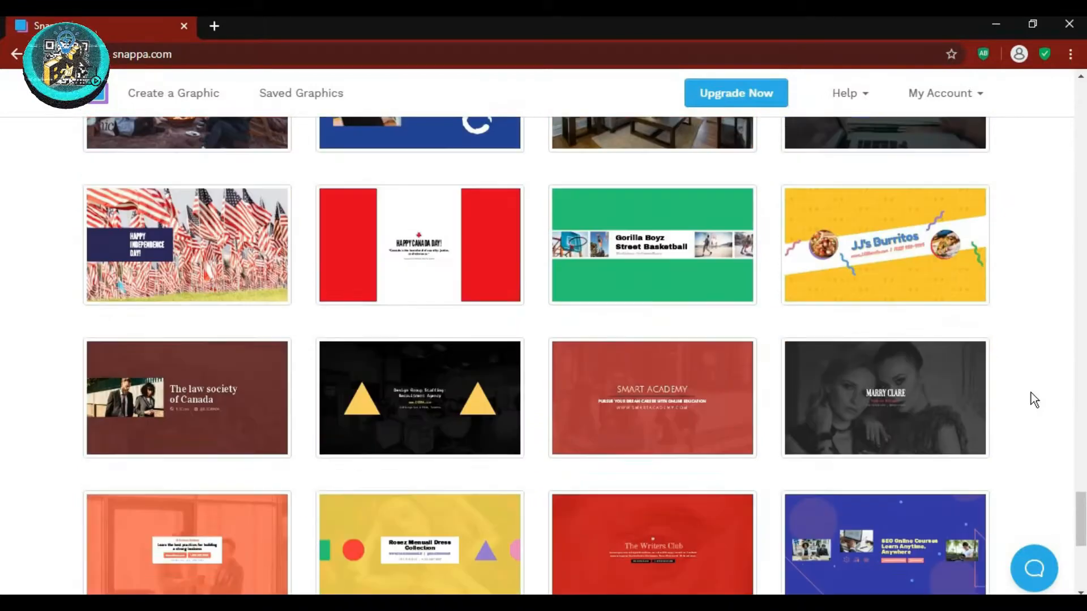
scroll(1035, 400, up, 10)
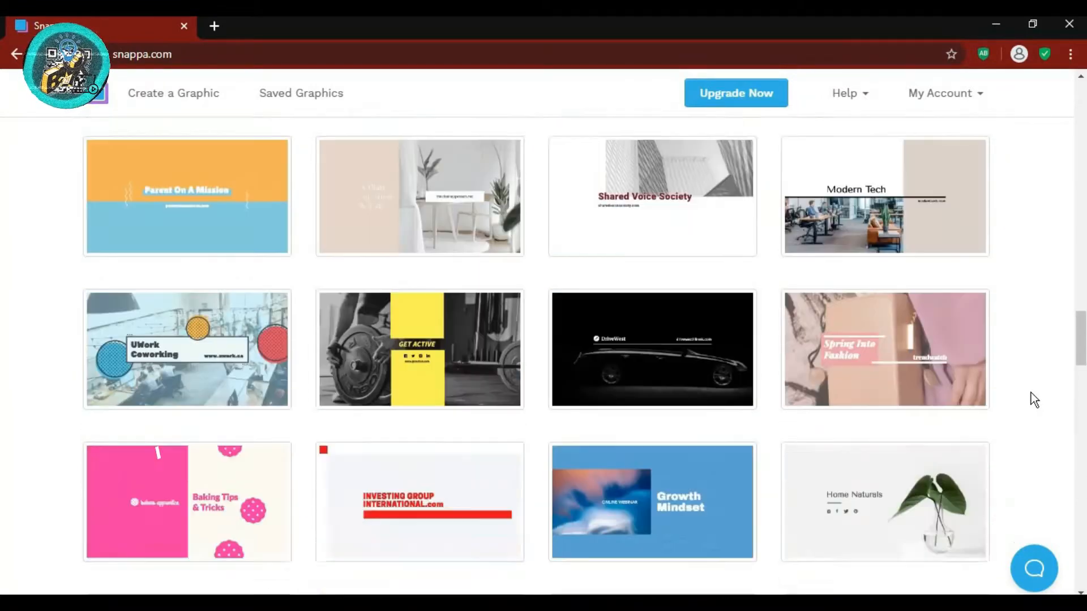
scroll(1035, 400, up, 8)
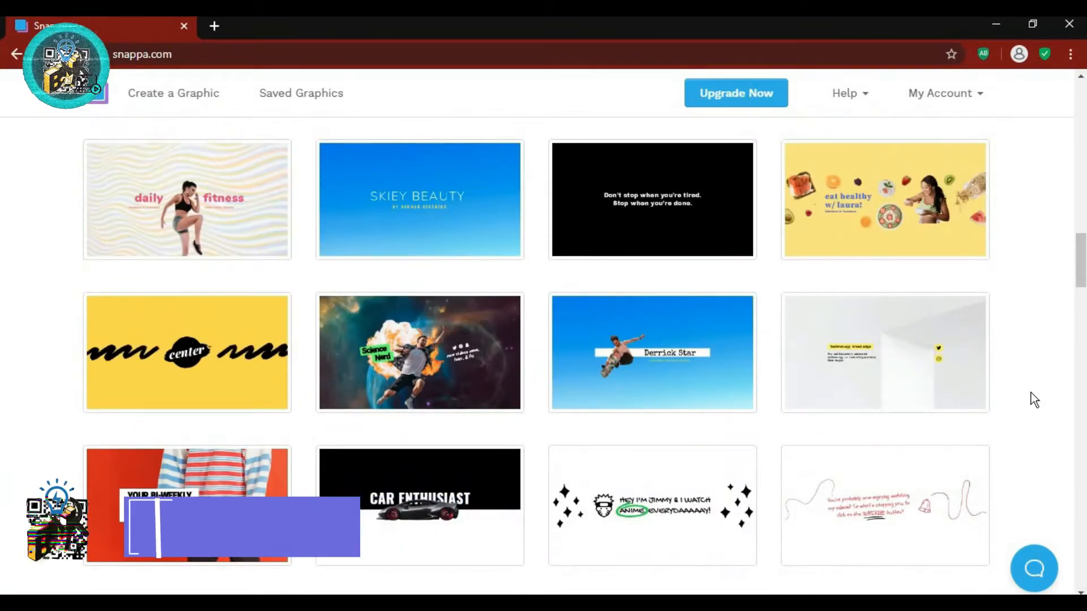
scroll(1035, 400, up, 5)
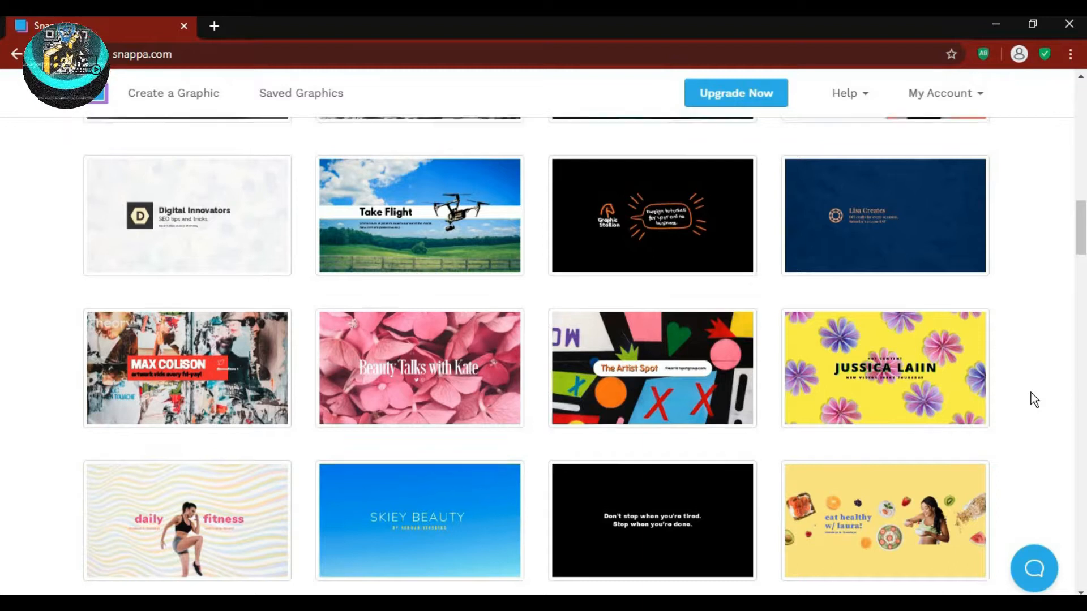
scroll(1035, 400, up, 12)
scroll(1035, 400, up, 7)
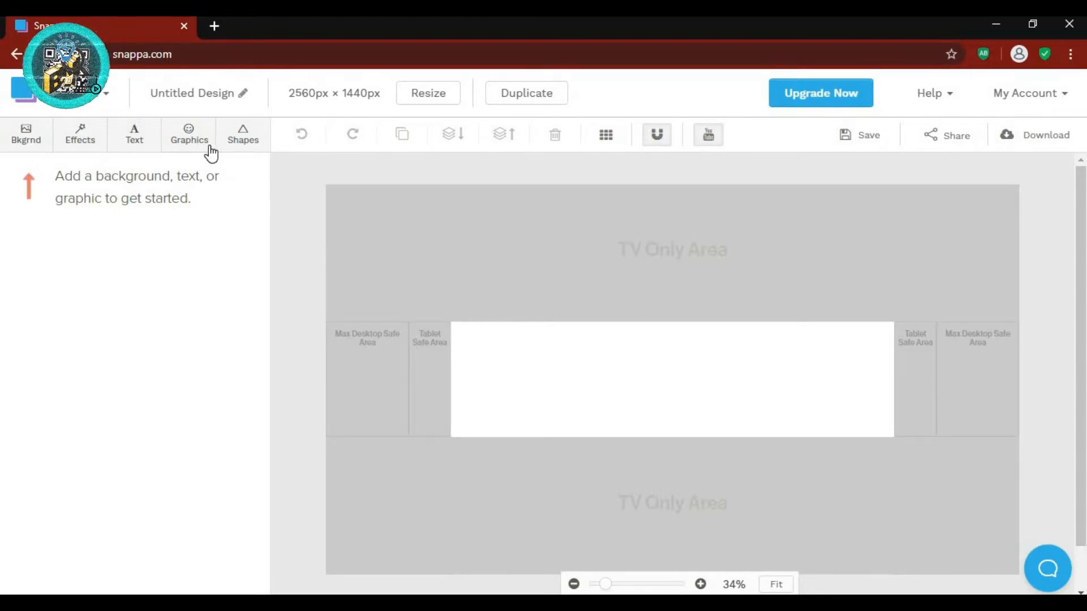
- Show the Bkgrnd panel's stock photo library beside the blank 2560×1440 canvas
click(38, 149)
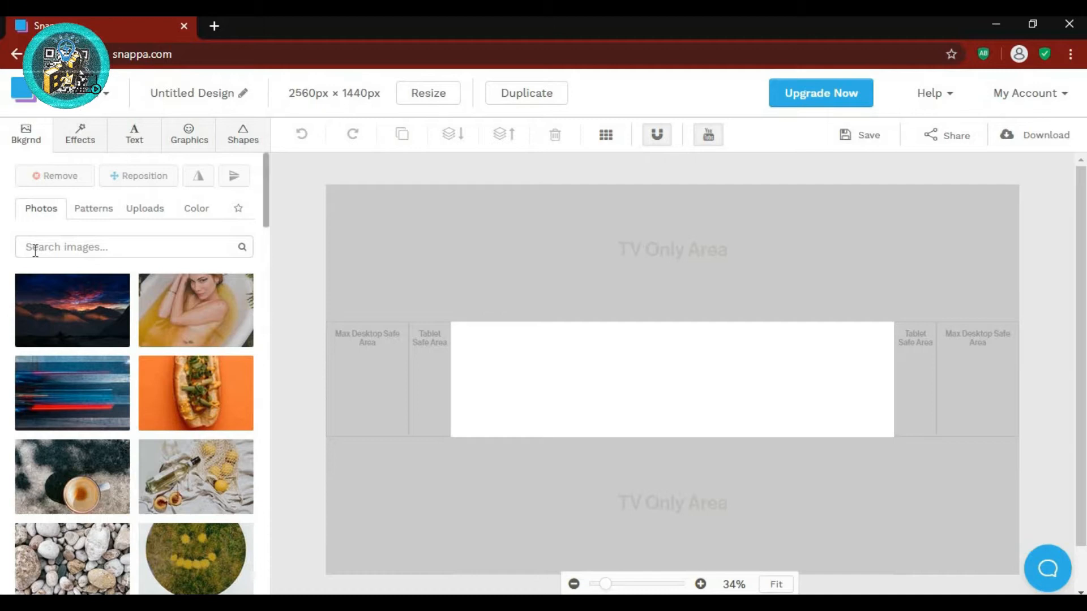
- Set the dark sunset-over-mountains photo from the Photos grid as the canvas background
scroll(28, 356, down, 10)
scroll(27, 405, down, 9)
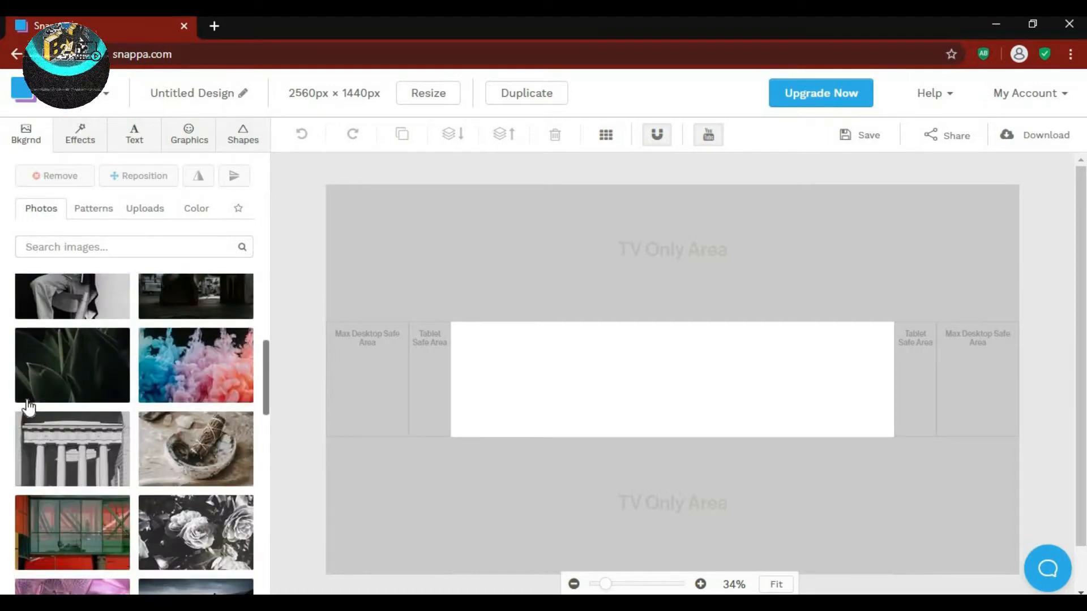
scroll(29, 405, up, 14)
scroll(30, 403, up, 5)
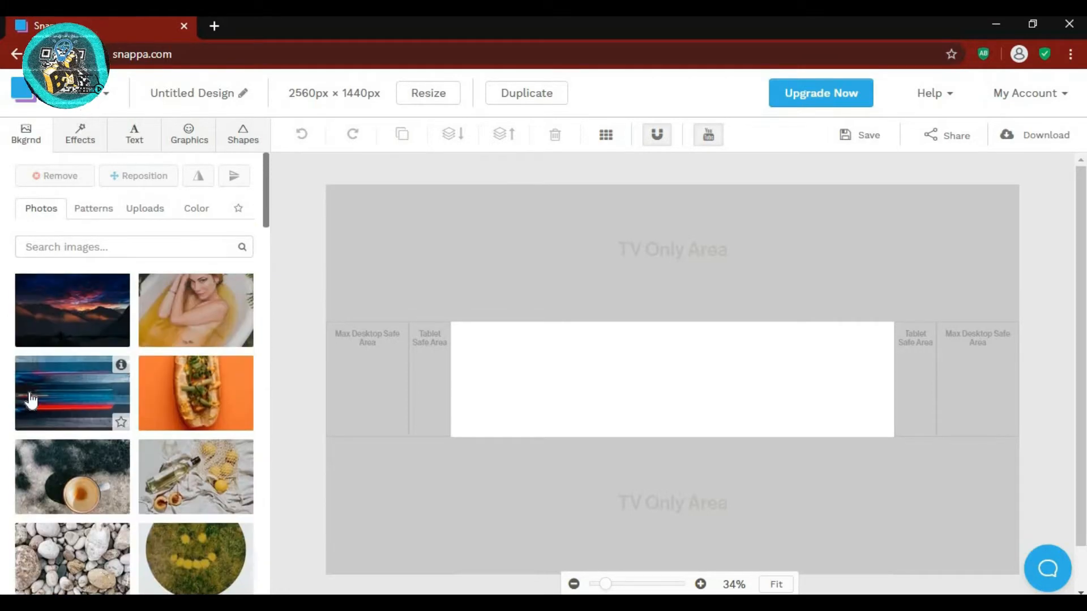
click(91, 315)
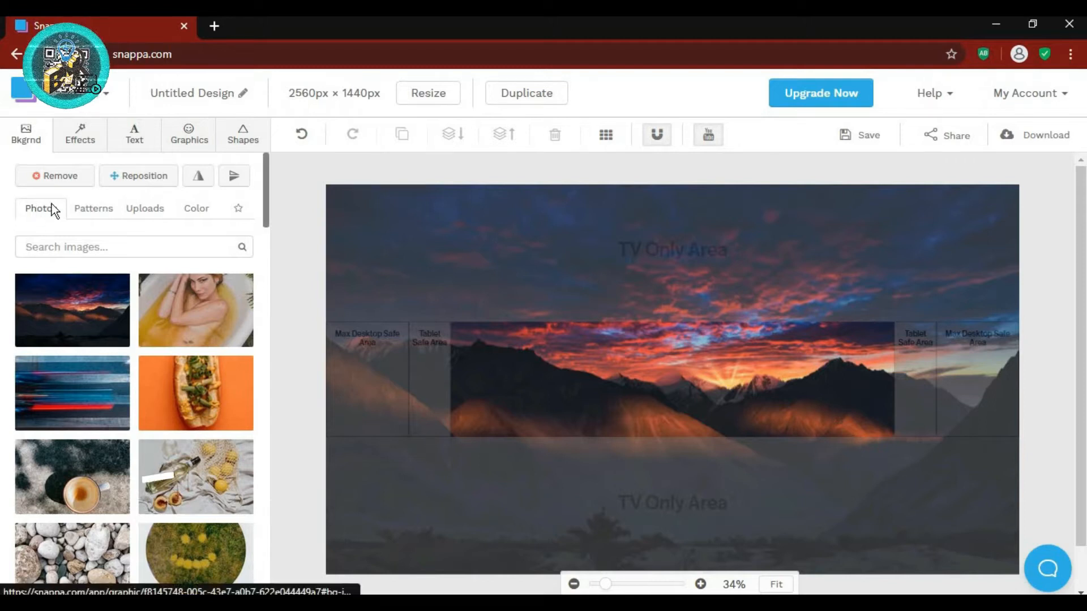
click(92, 215)
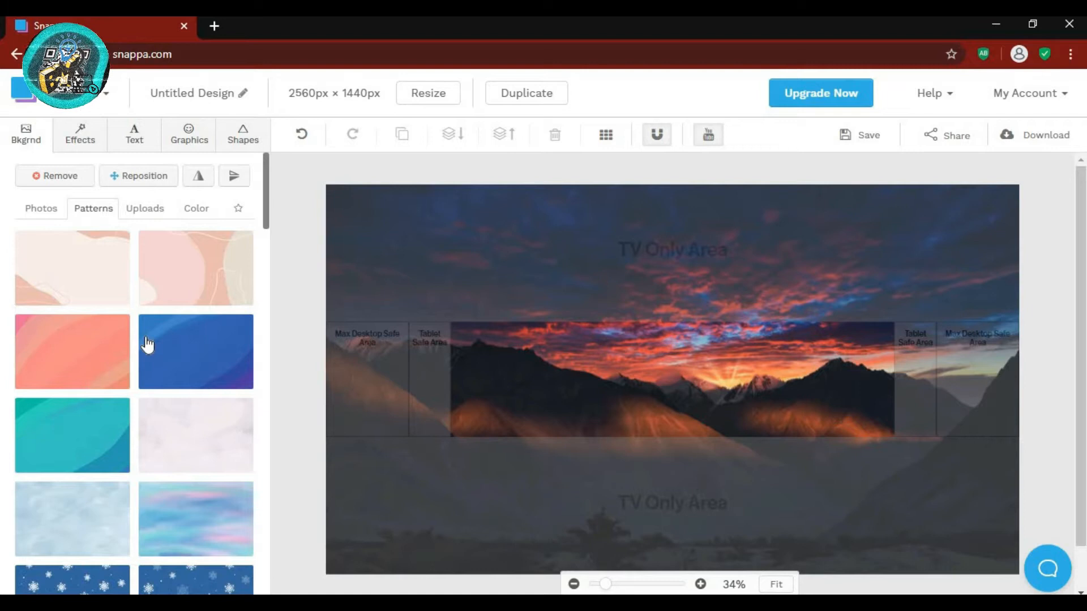
- Look through background patterns and uploads, then show the Color setting, currently #ffffff
scroll(146, 347, down, 10)
scroll(147, 347, down, 15)
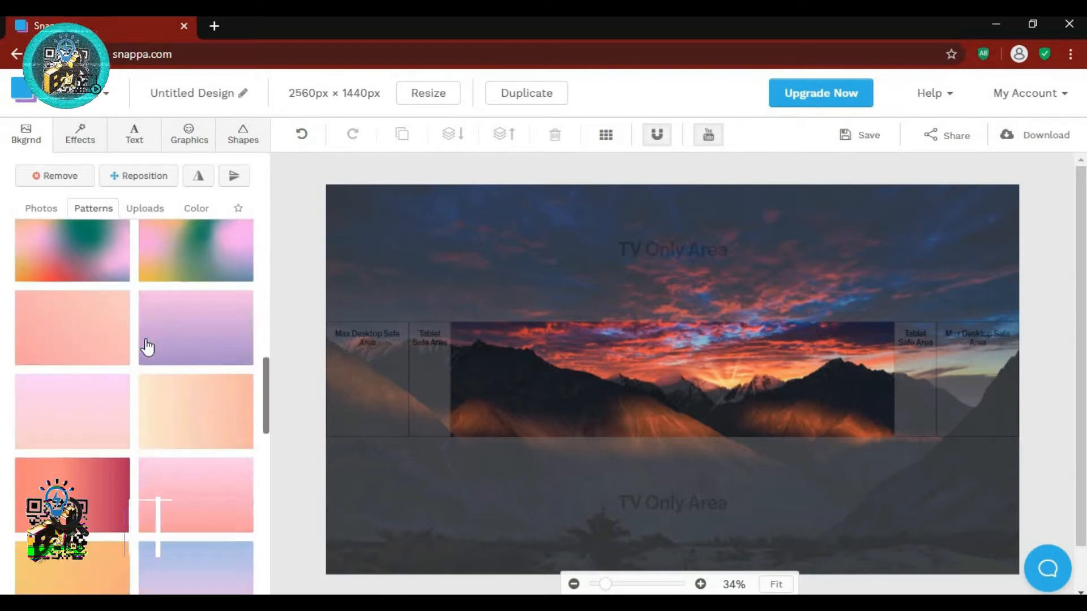
scroll(148, 346, up, 15)
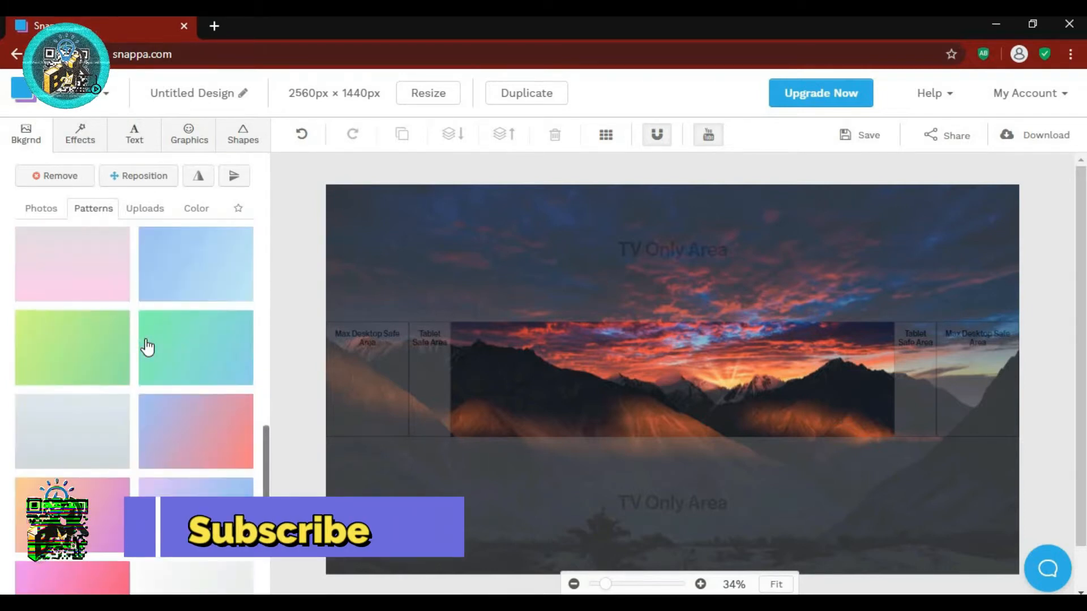
scroll(147, 346, up, 5)
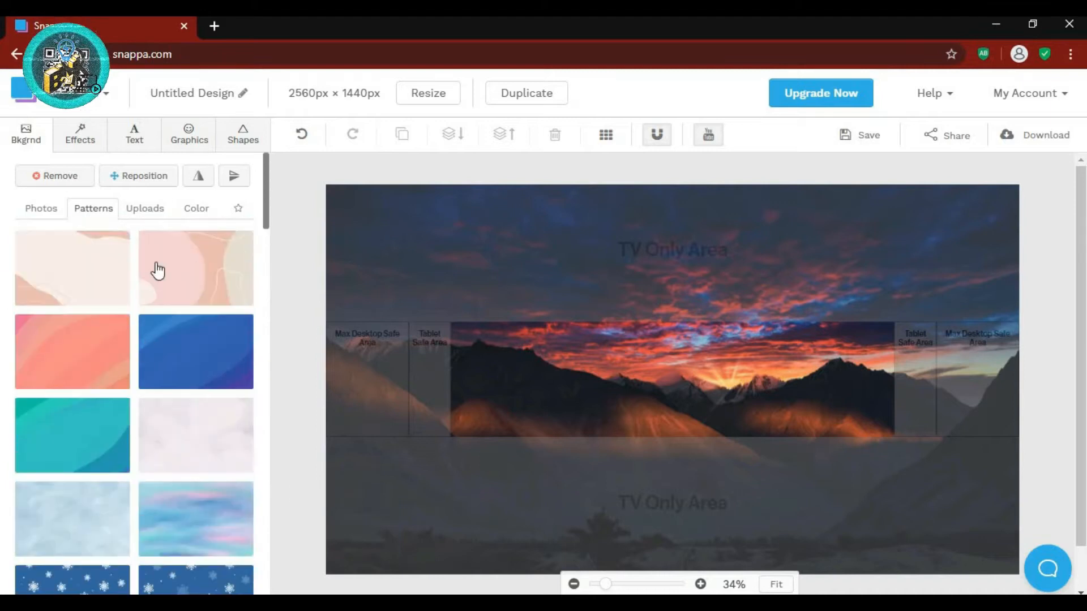
click(147, 214)
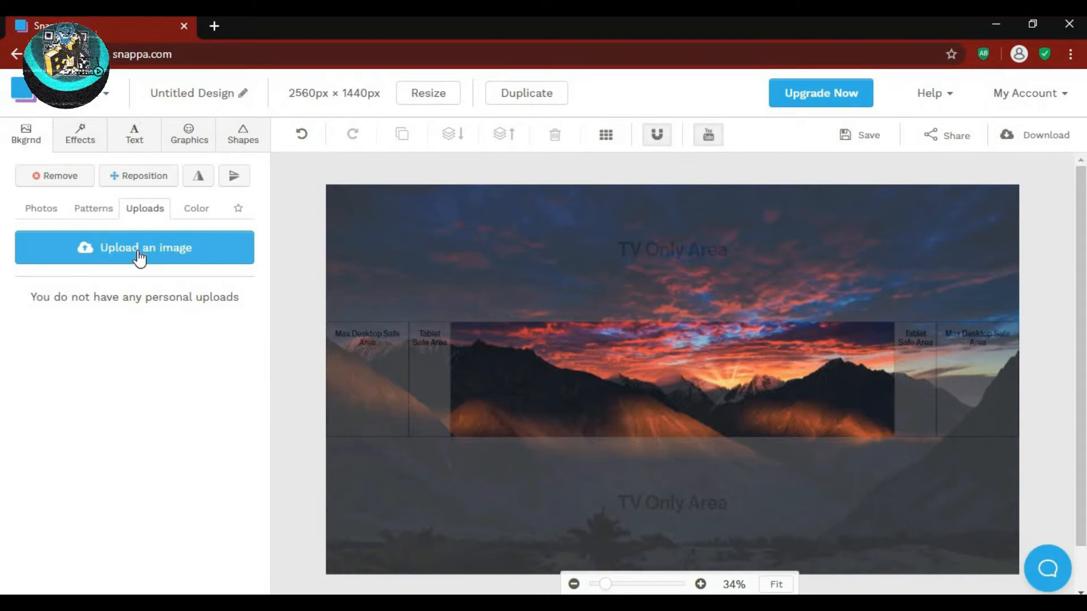
click(180, 213)
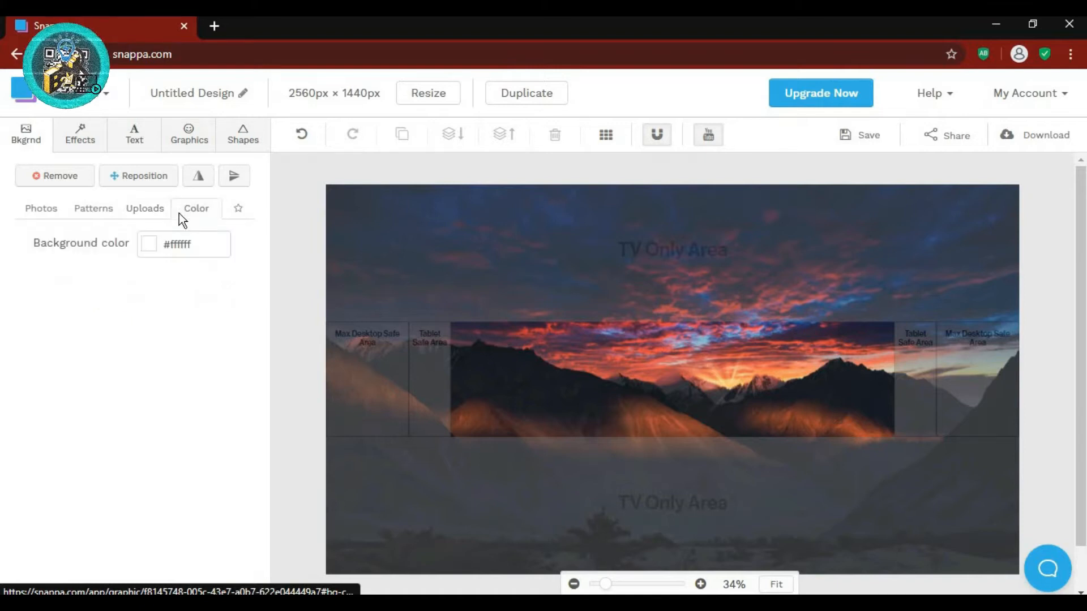
- Check the Color Picker without changing #ffffff, then show the background Effects adjustments
click(148, 257)
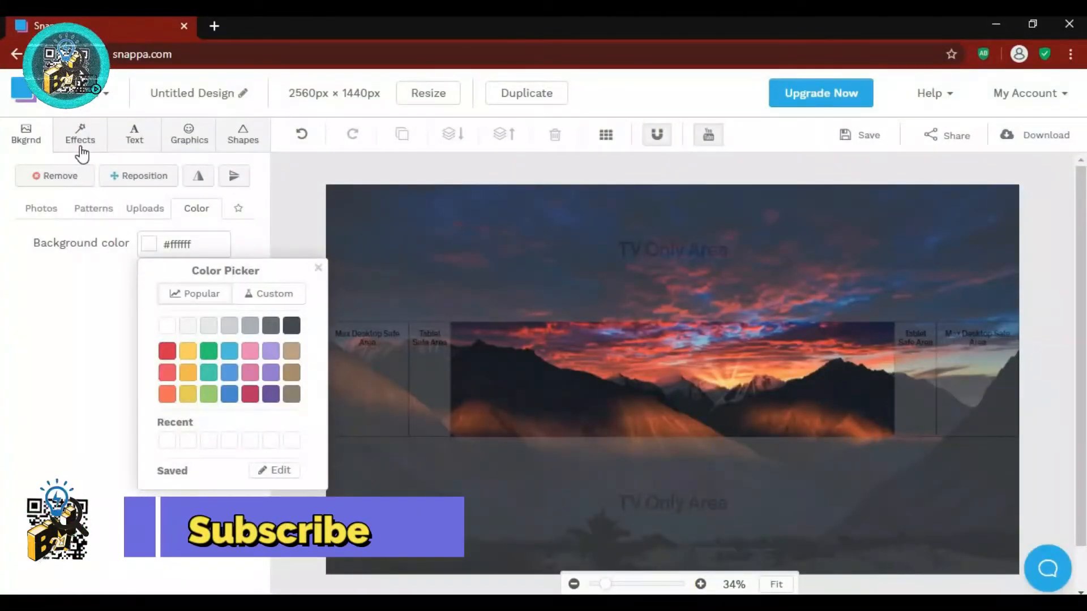
click(81, 148)
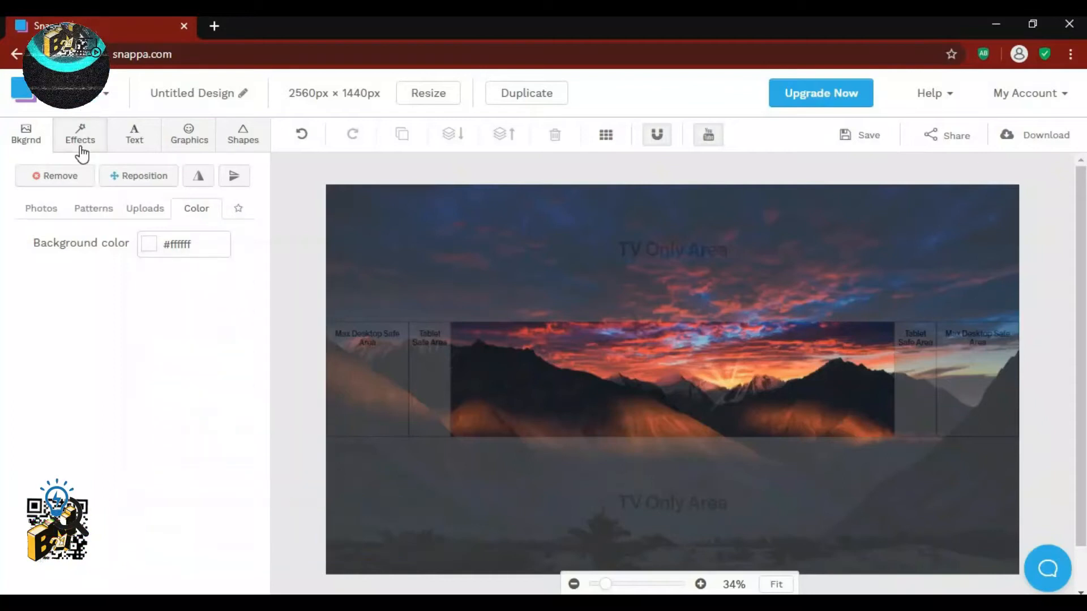
click(81, 151)
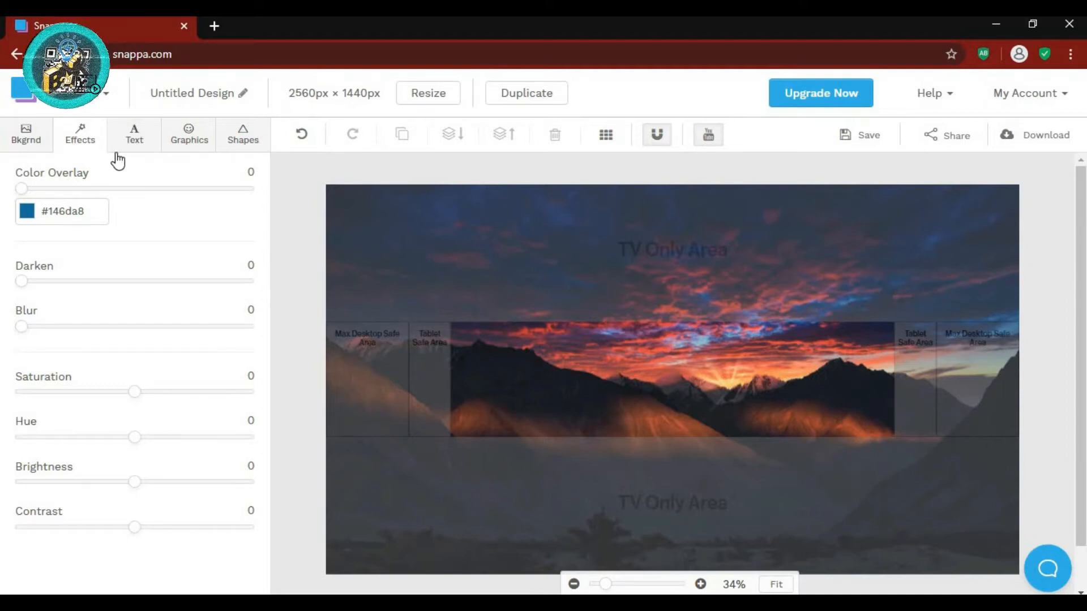
- Look over the Text presets, then move on to the Graphics icon library
click(147, 148)
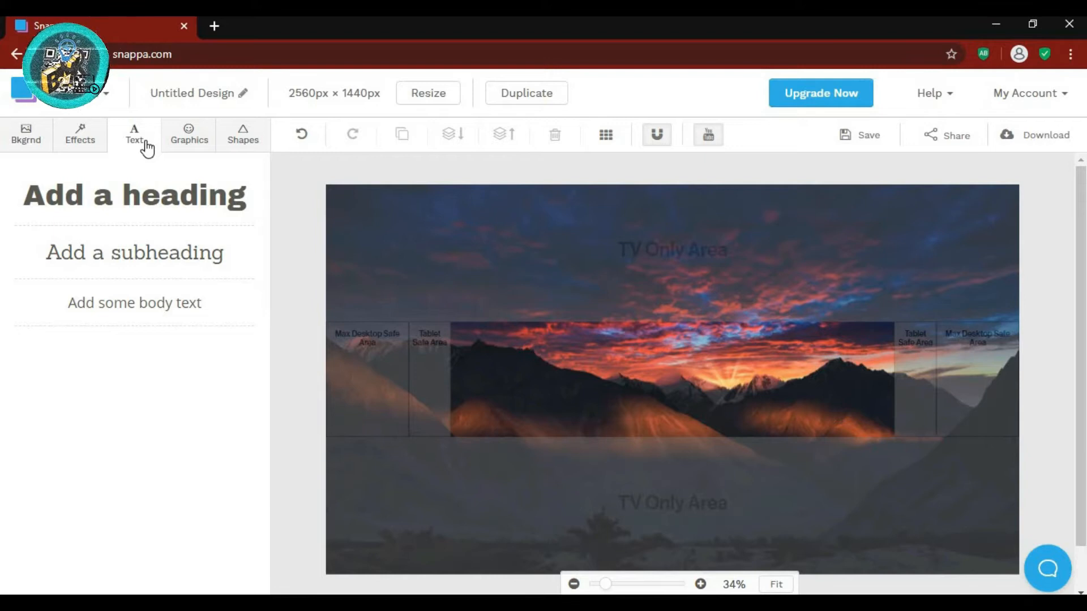
click(188, 136)
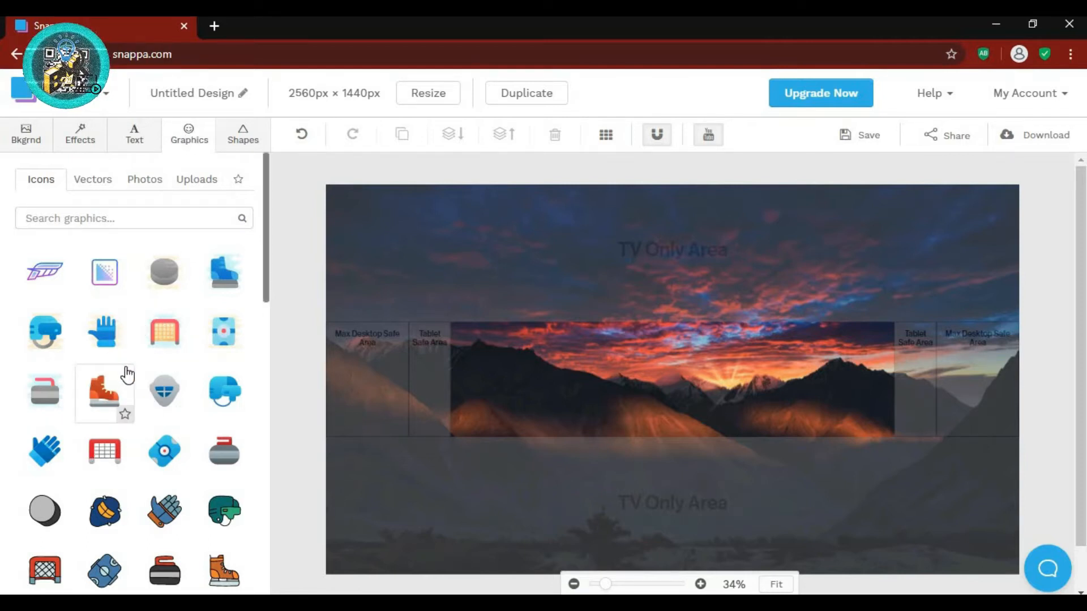
- Scroll the Icons grid, then check the Graphics Uploads area, which holds no uploads
scroll(141, 374, down, 3)
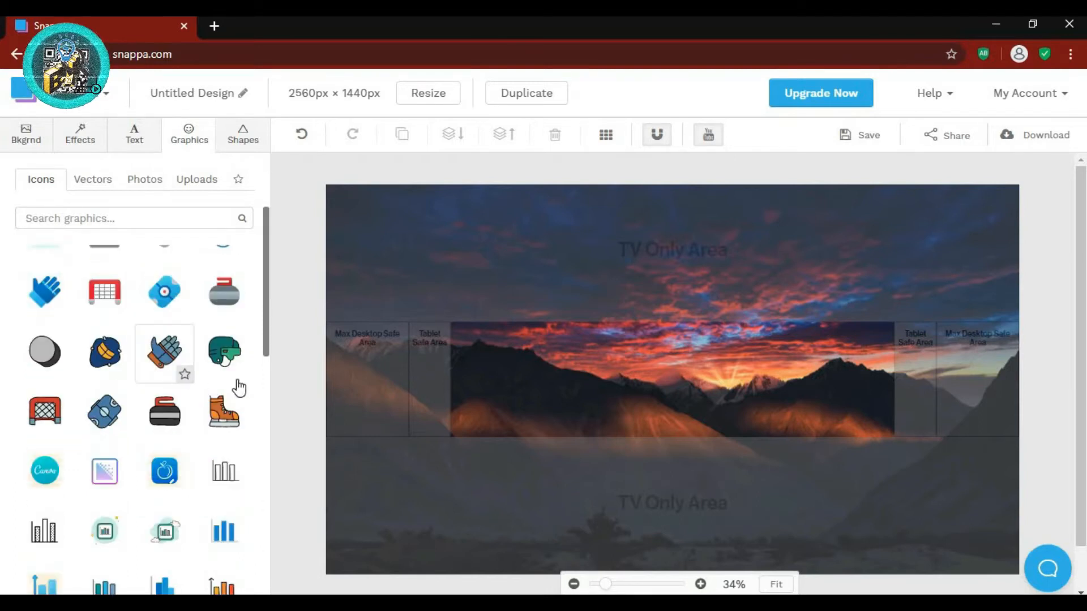
scroll(214, 324, up, 3)
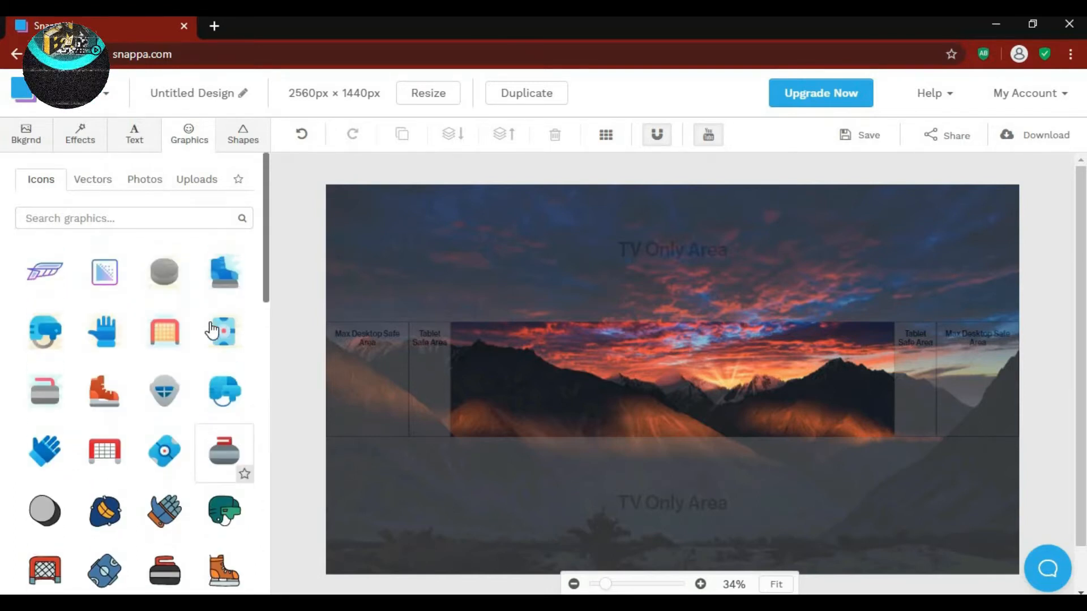
click(206, 181)
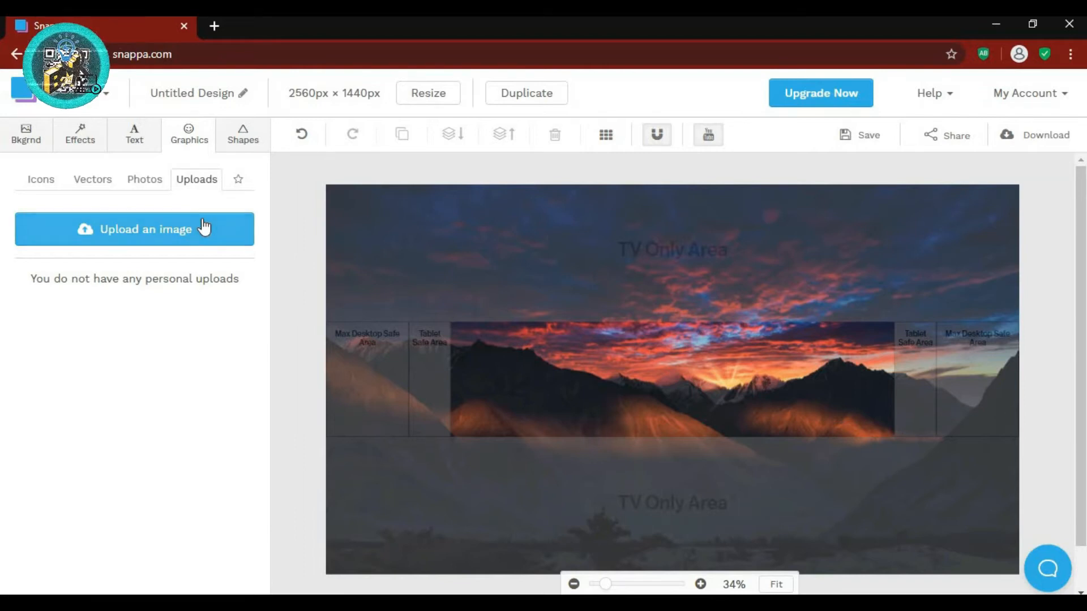
- Browse the Graphics Photos and Shapes, then bring up the JPG and PNG download choices
click(143, 190)
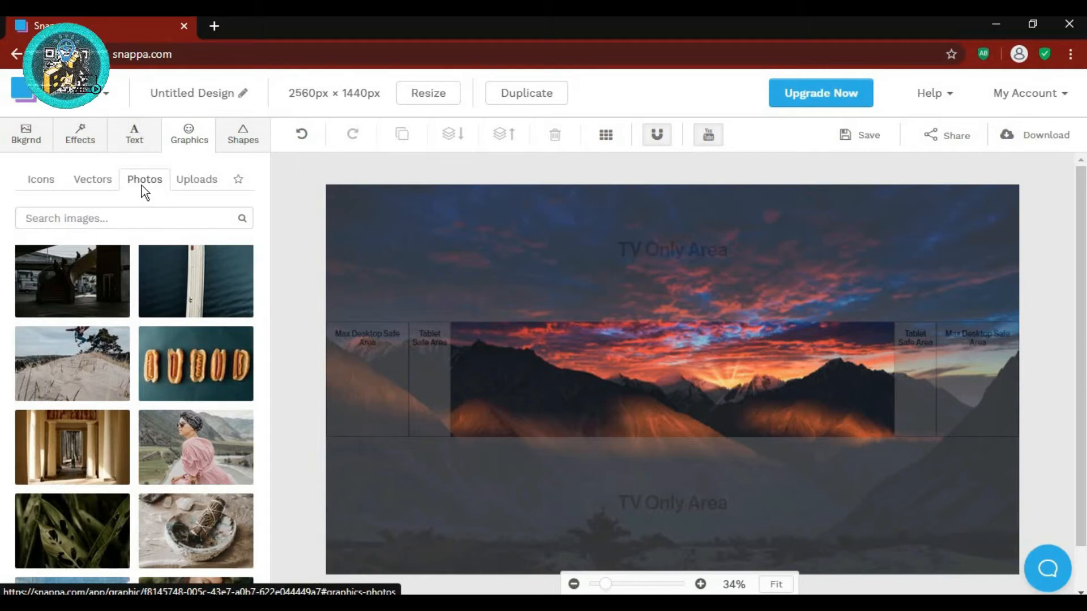
click(239, 146)
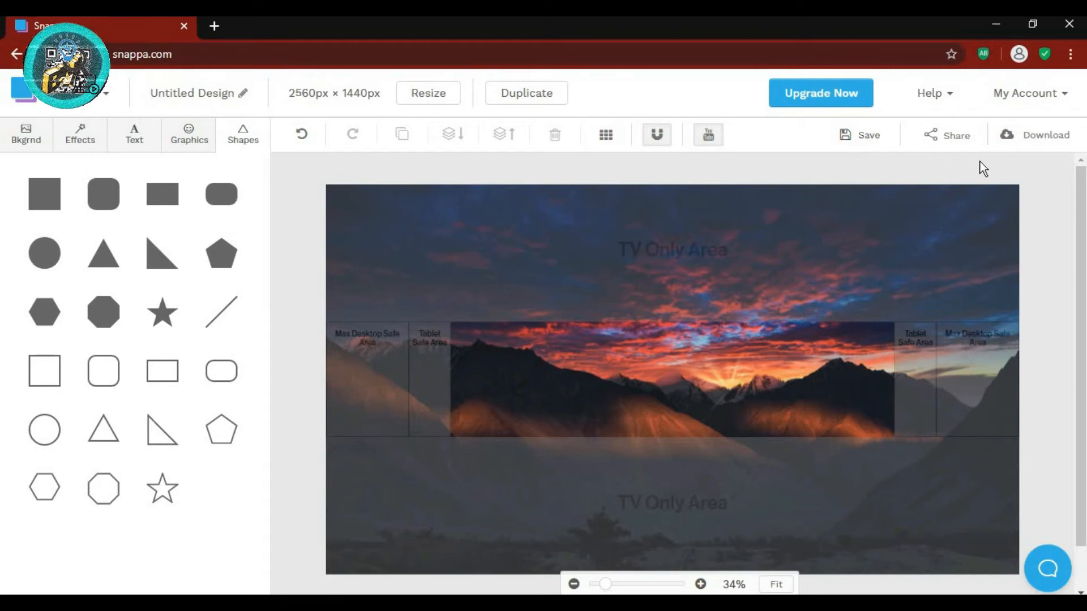
click(1030, 149)
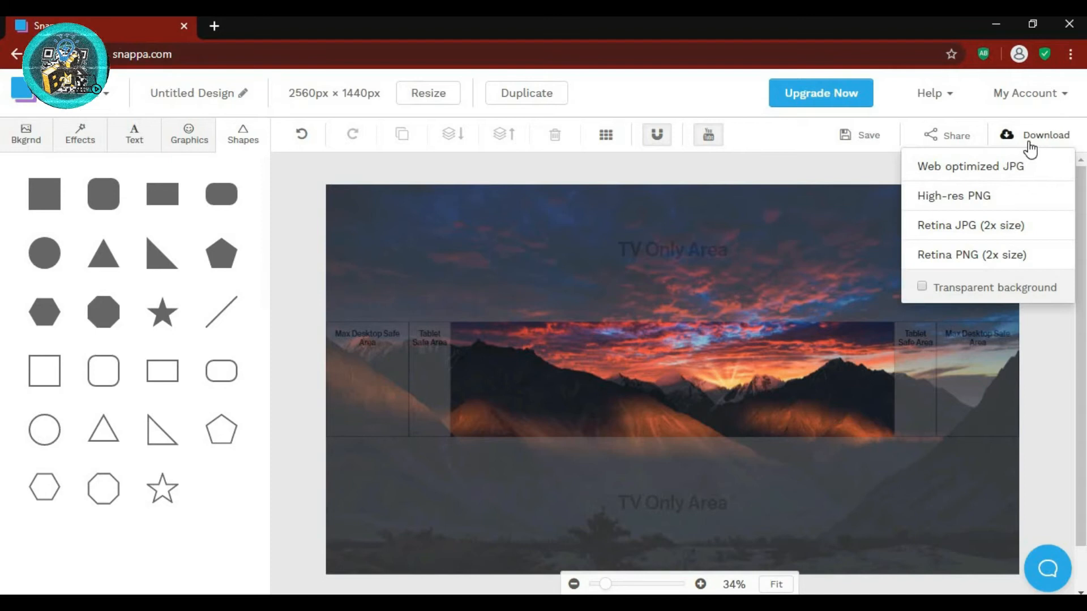